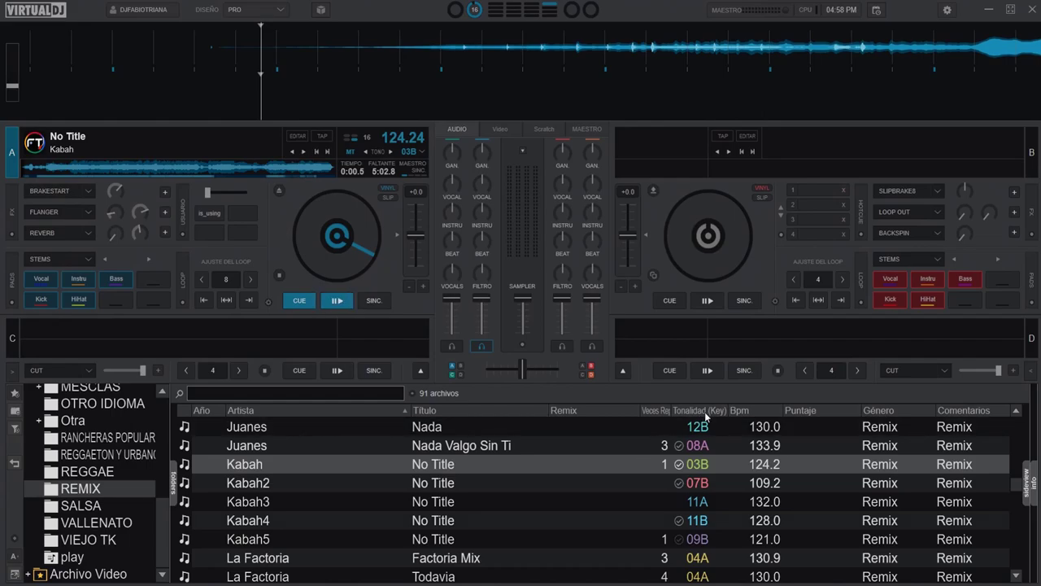
- Play the track on deck A, lower its volume fader to the minimum and raise it again, and return to the cue point
mouse_move(481, 303)
mouse_down()
mouse_move(483, 332)
mouse_move(487, 303)
mouse_up()
click(483, 347)
click(342, 306)
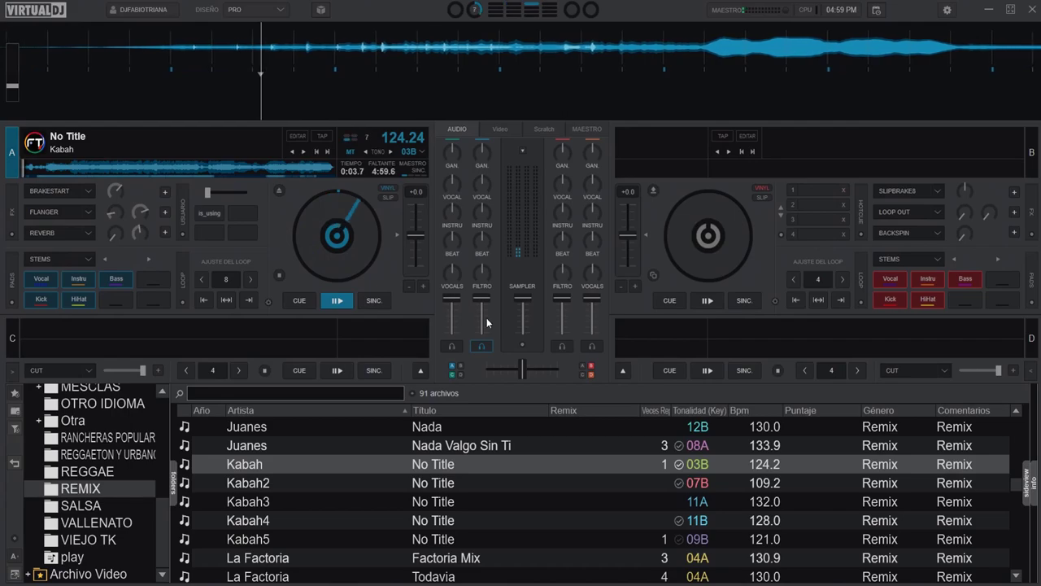
drag(485, 305, 487, 344)
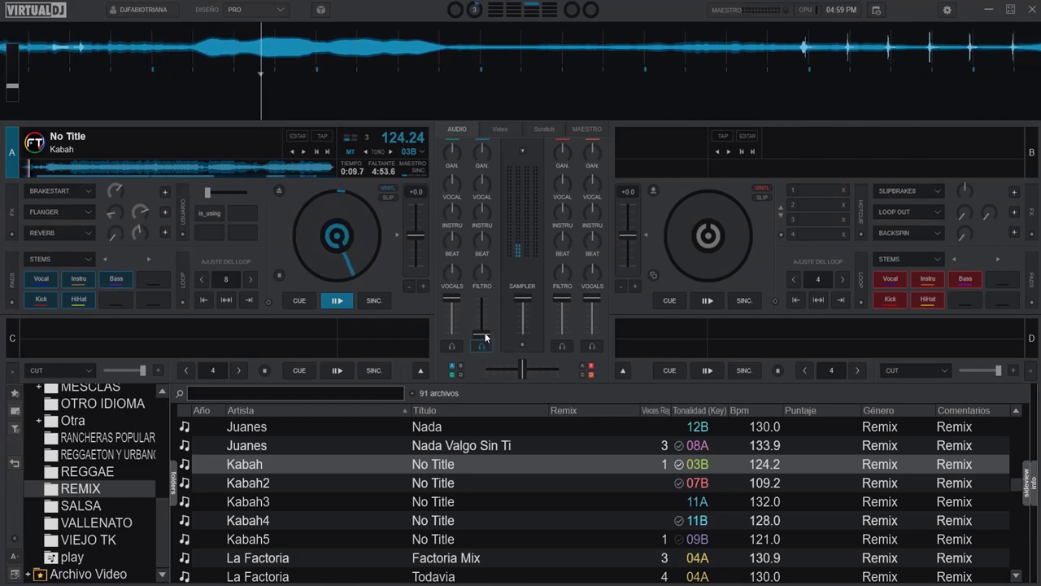
mouse_move(485, 336)
mouse_down()
mouse_move(485, 300)
mouse_move(487, 316)
mouse_up()
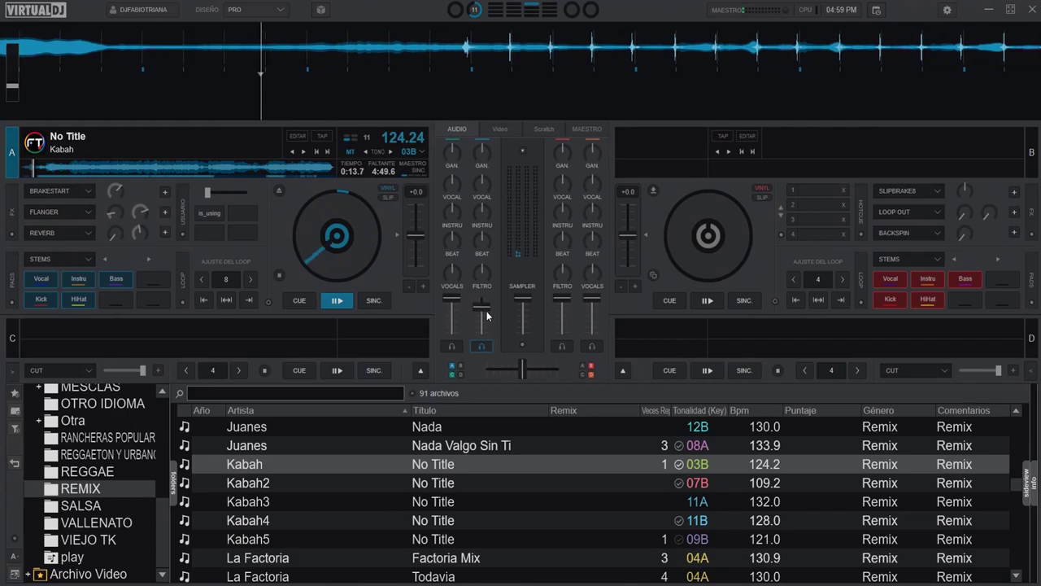
click(297, 301)
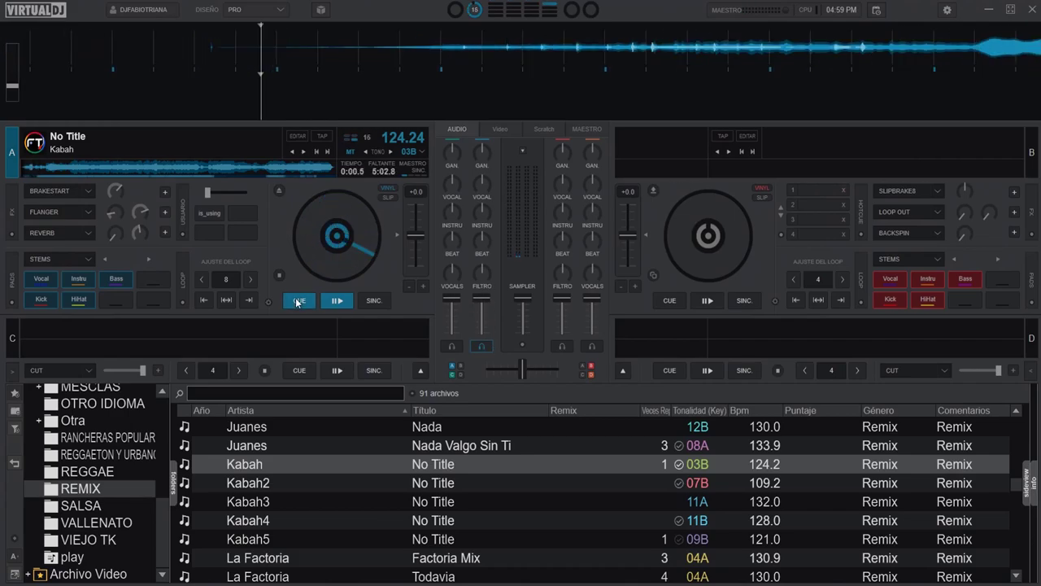
- Open the configuration options and search the settings for "level"
click(948, 10)
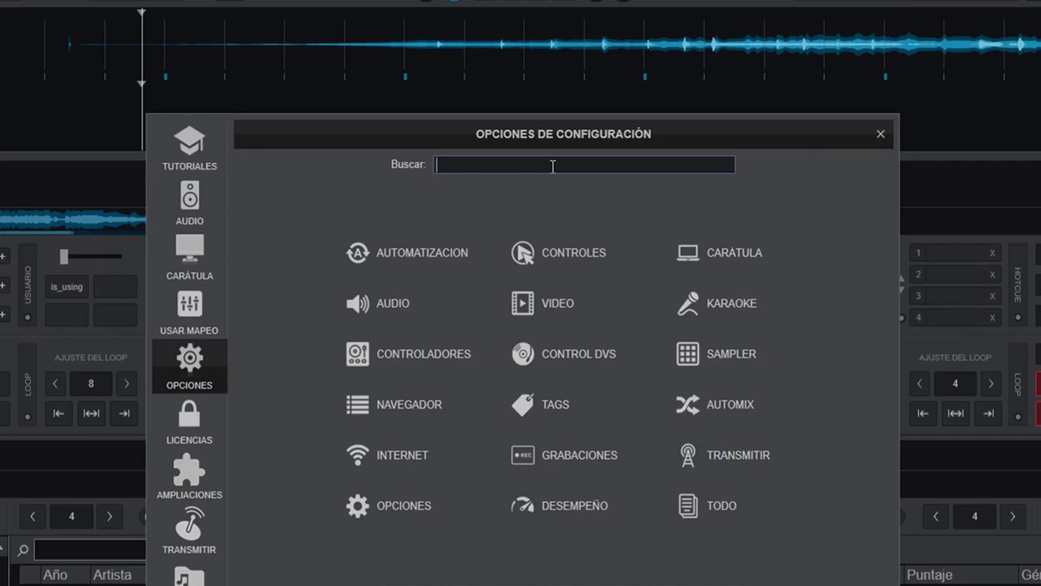
text(l)
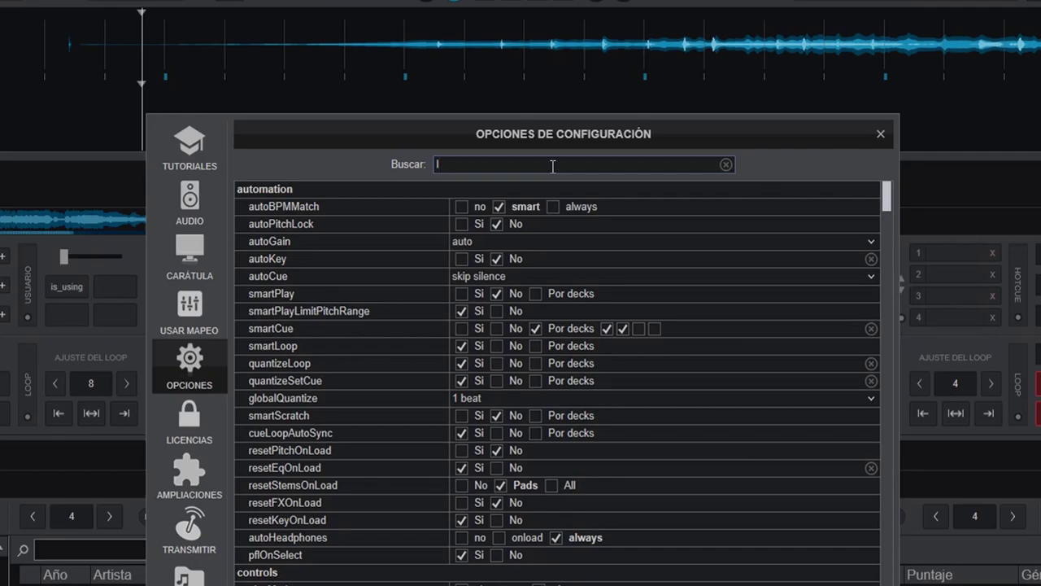
text(ev)
key(BackSpace)
key(BackSpace)
key(BackSpace)
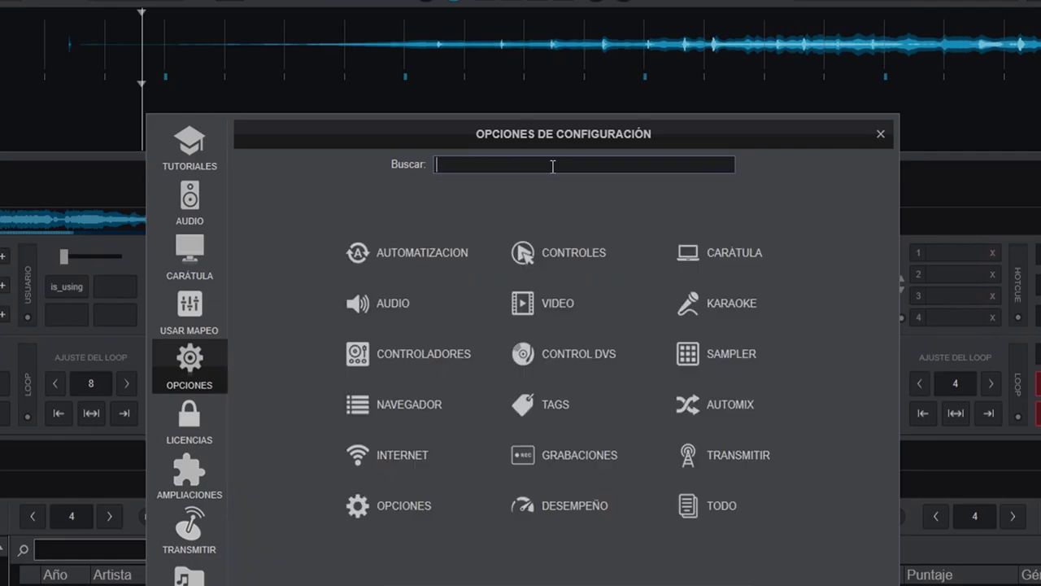
text(leve)
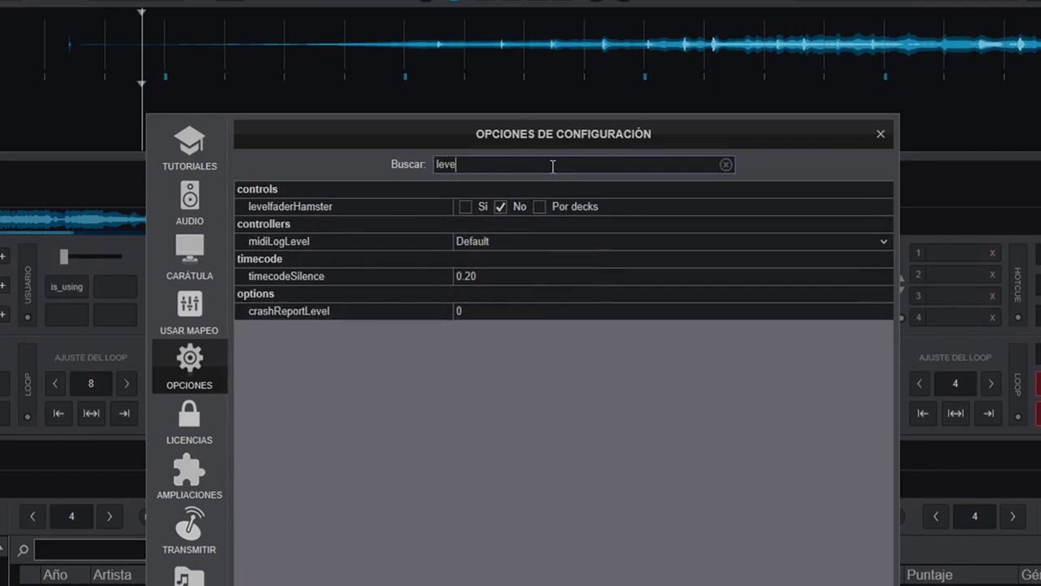
text(l)
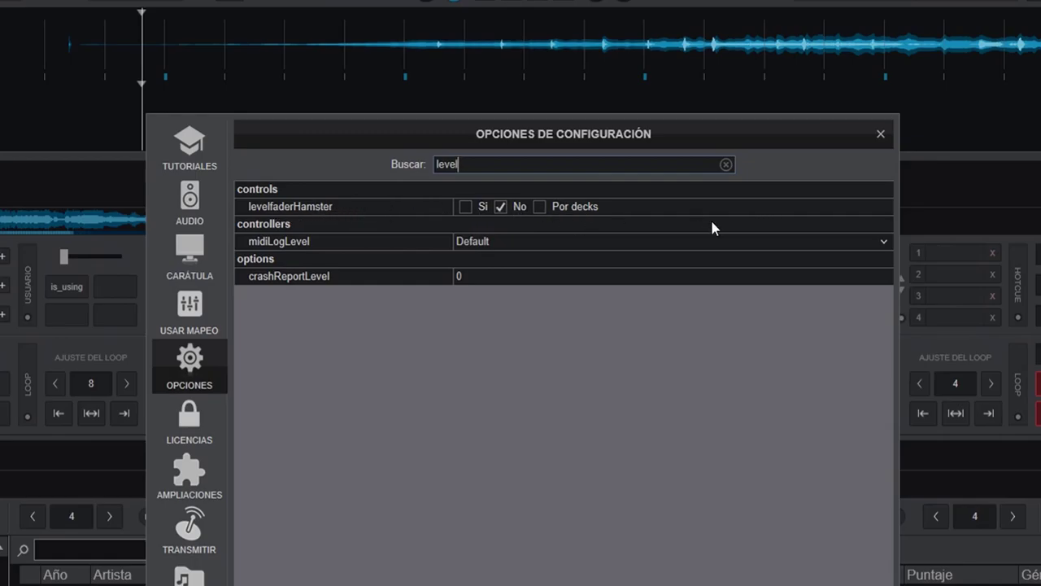
- Set levelfaderHamster to Sí after trying its per-deck option, and close the configuration
click(465, 205)
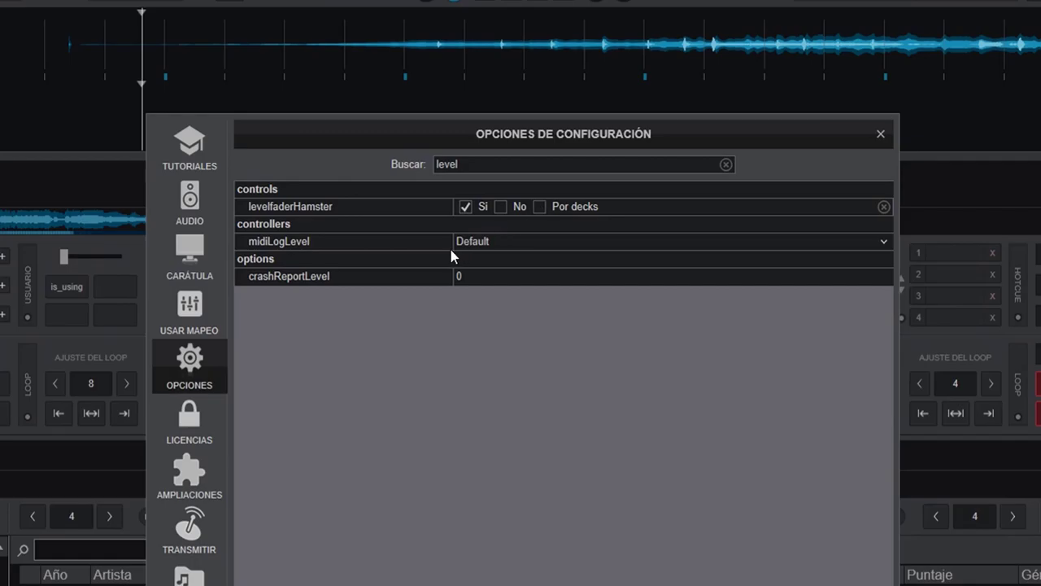
click(540, 206)
click(627, 208)
click(503, 208)
click(882, 133)
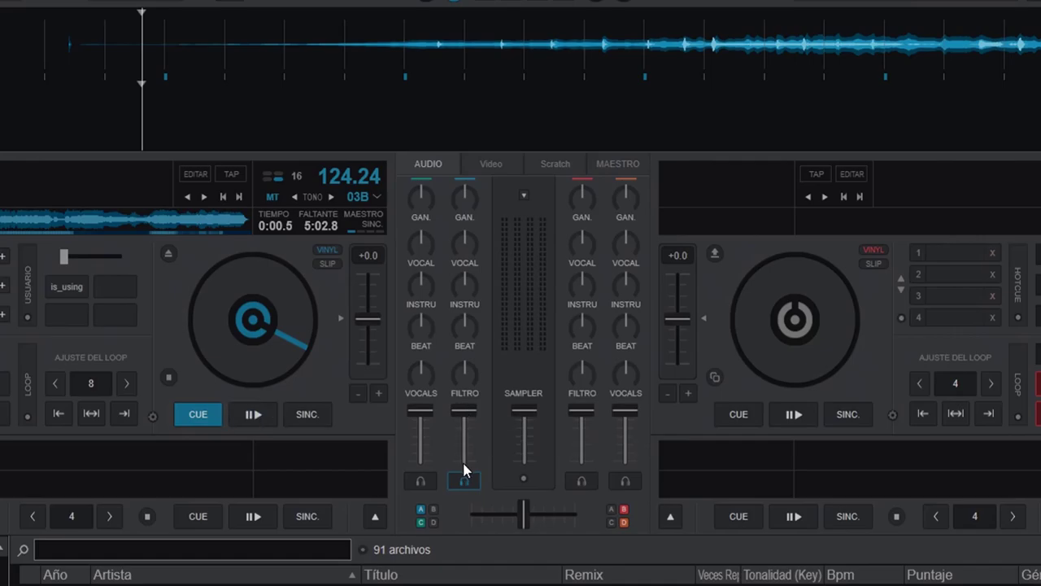
- Test deck A's reversed volume fader from maximum to minimum and back, both stopped and playing, ending at the cue point
drag(463, 412, 471, 466)
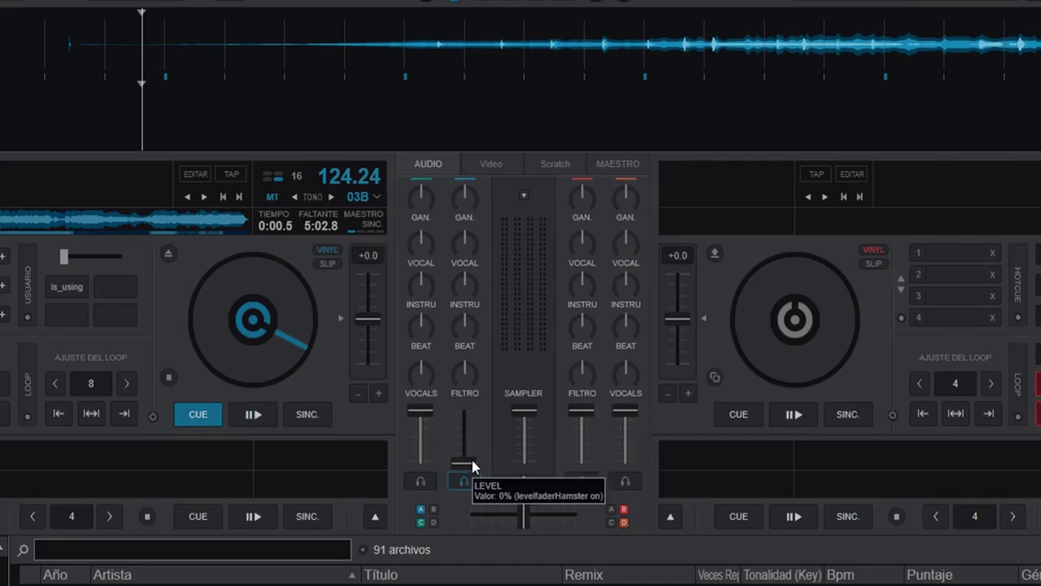
drag(471, 457, 473, 402)
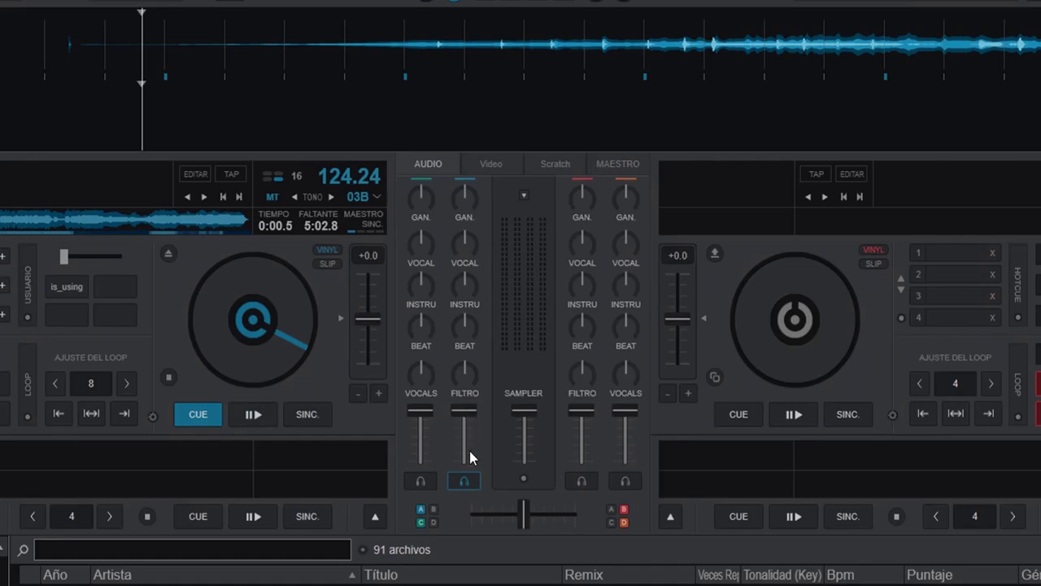
click(267, 415)
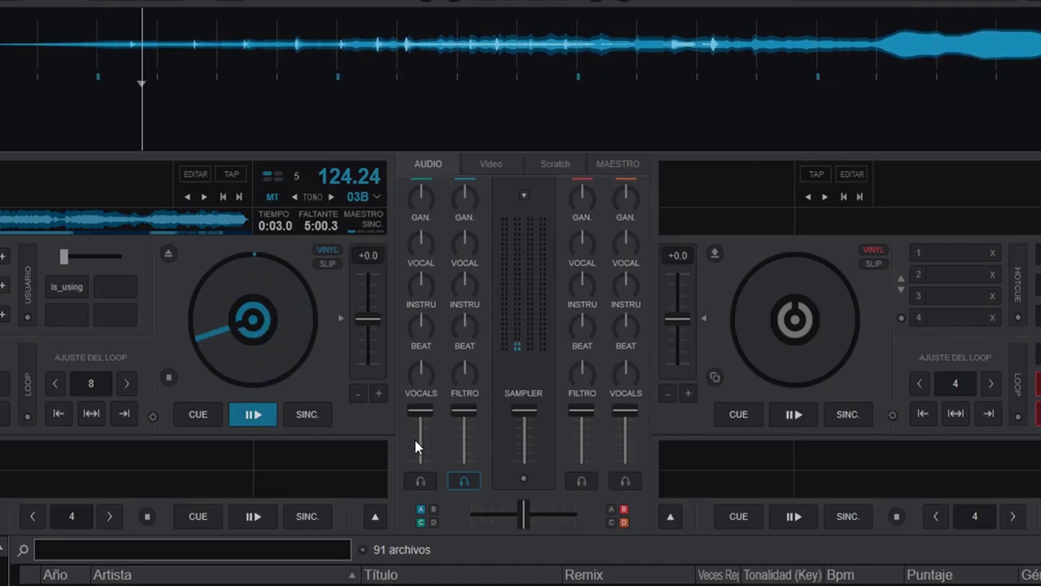
drag(465, 412, 467, 470)
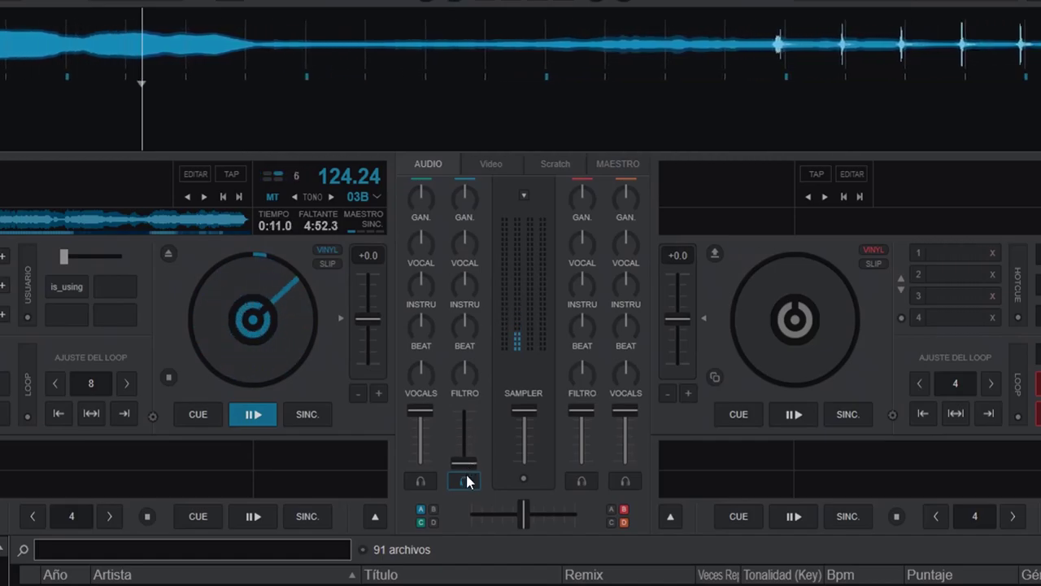
drag(467, 451, 479, 404)
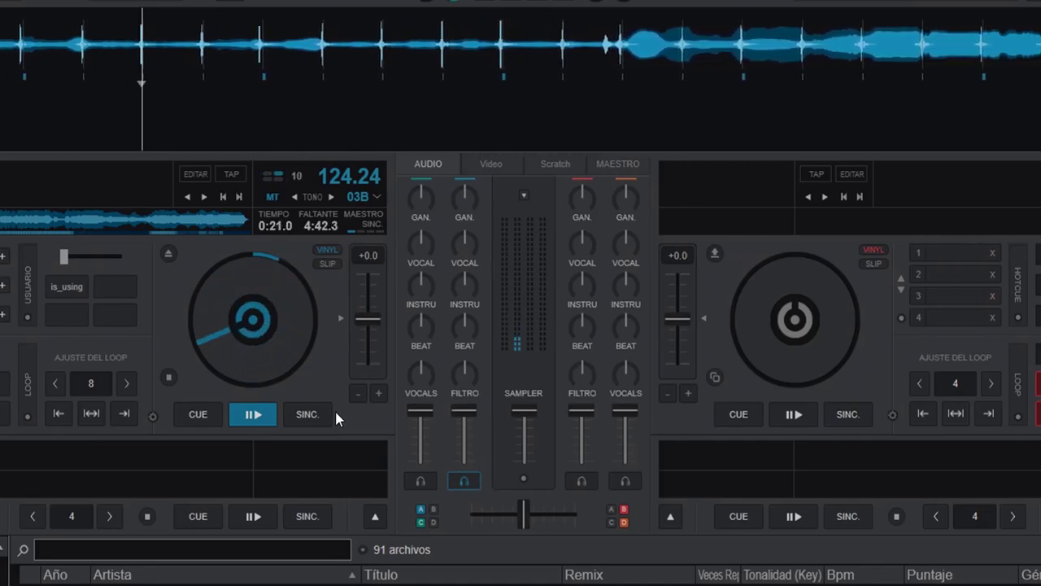
click(199, 415)
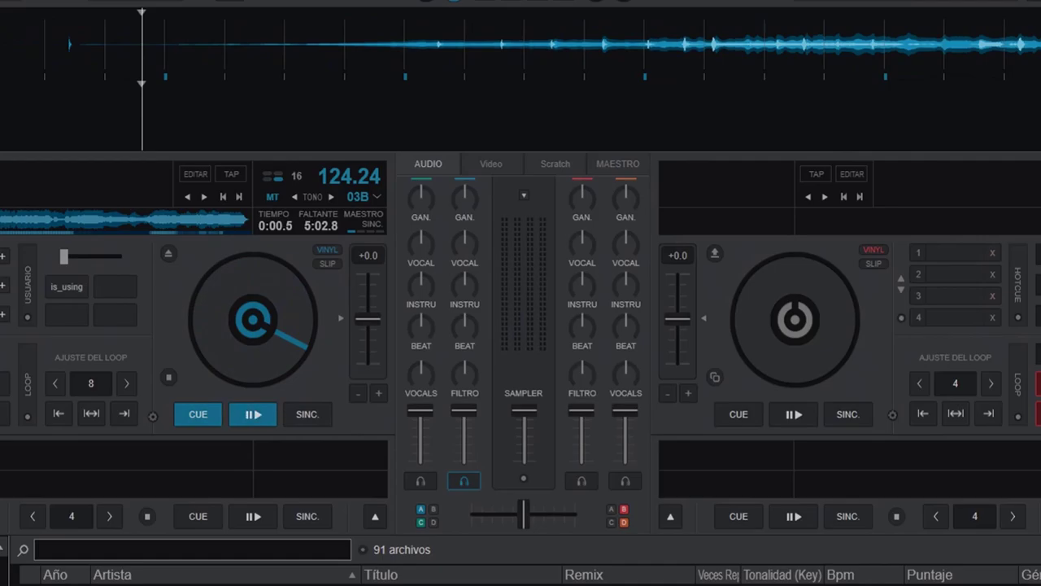
- Find the "level" settings in the configuration options, set levelfaderHamster to No, and close the configuration
click(550, 2)
click(574, 166)
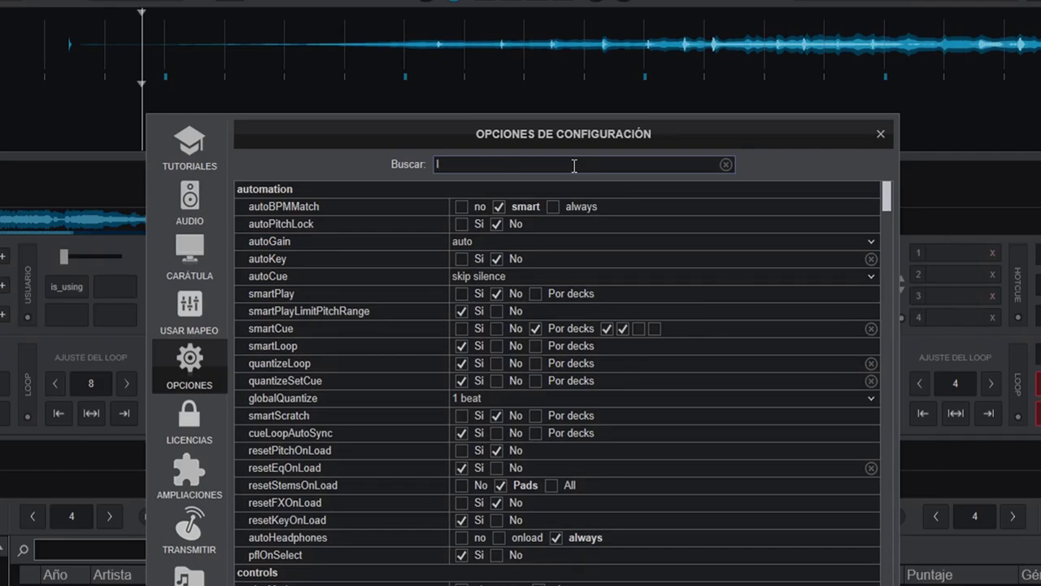
key(BackSpace)
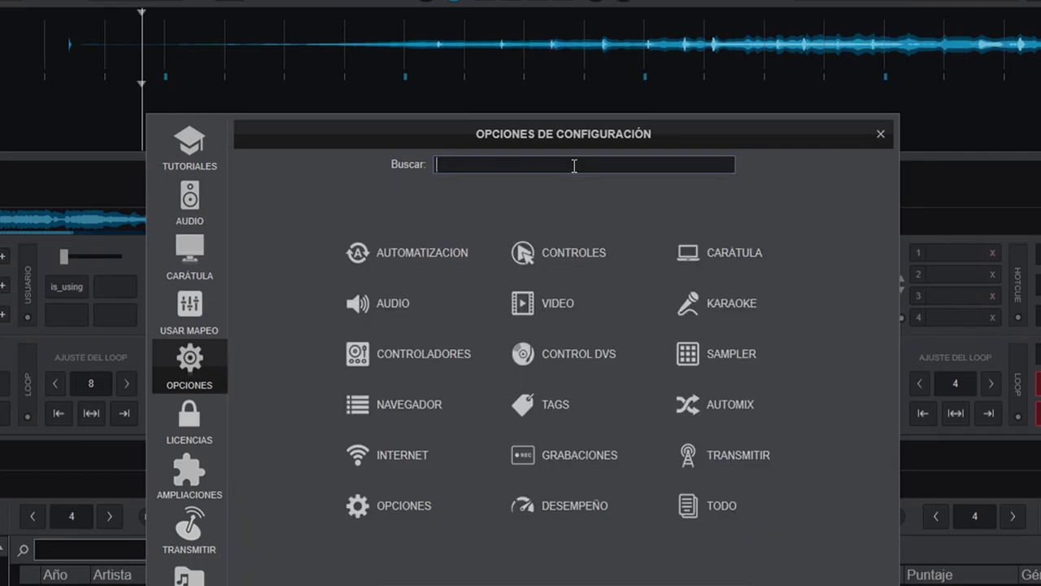
text(level)
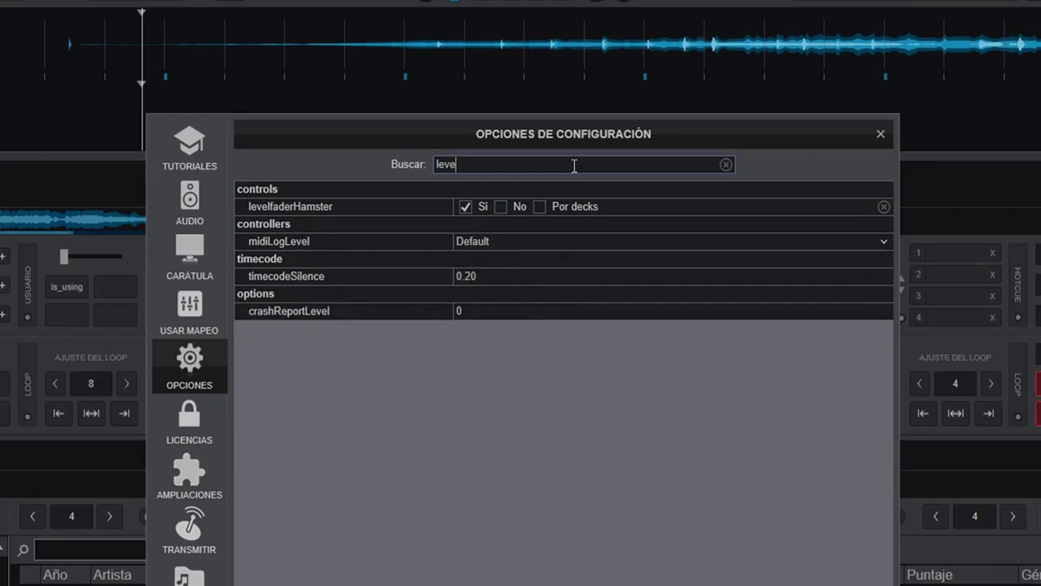
click(501, 208)
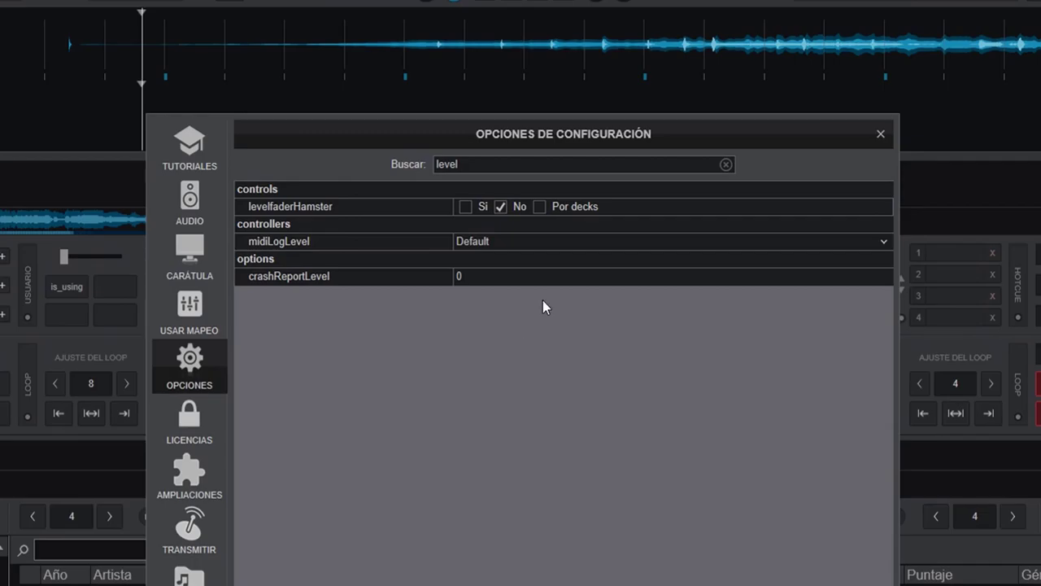
click(882, 133)
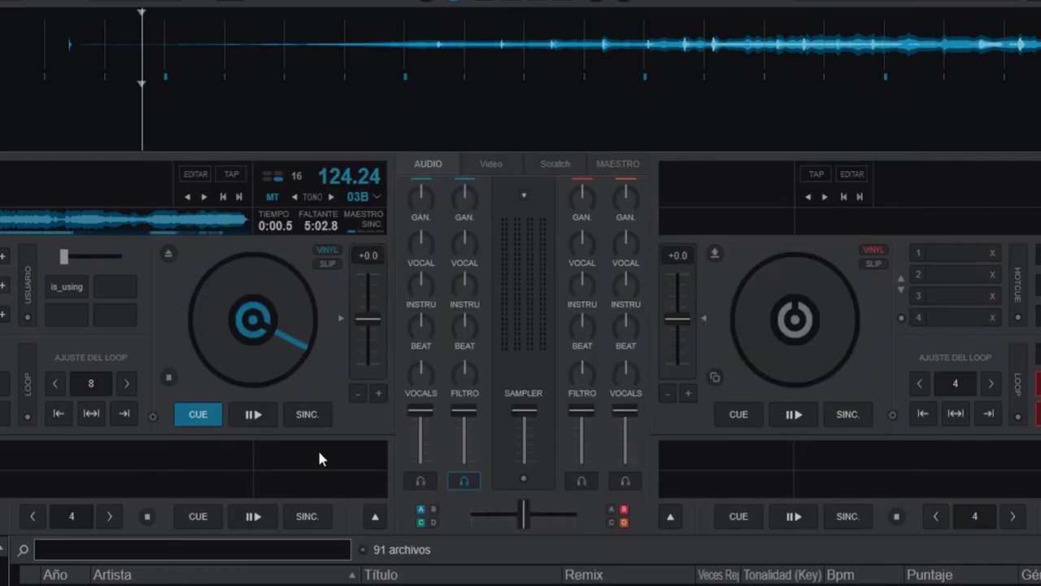
- Play deck A's track while lowering its volume fader to the minimum, and return to the cue point
click(261, 426)
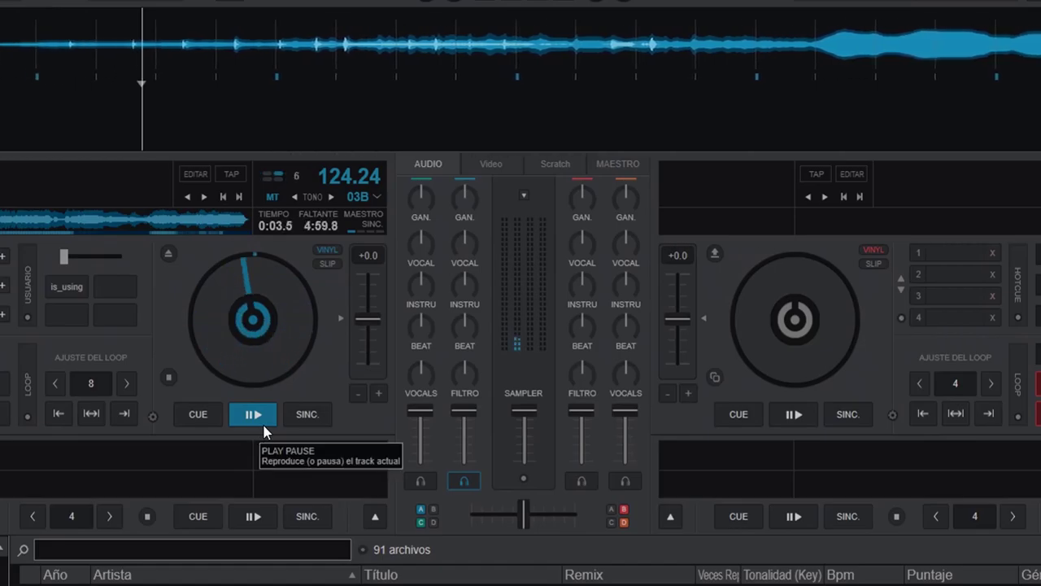
drag(463, 411, 467, 501)
click(464, 481)
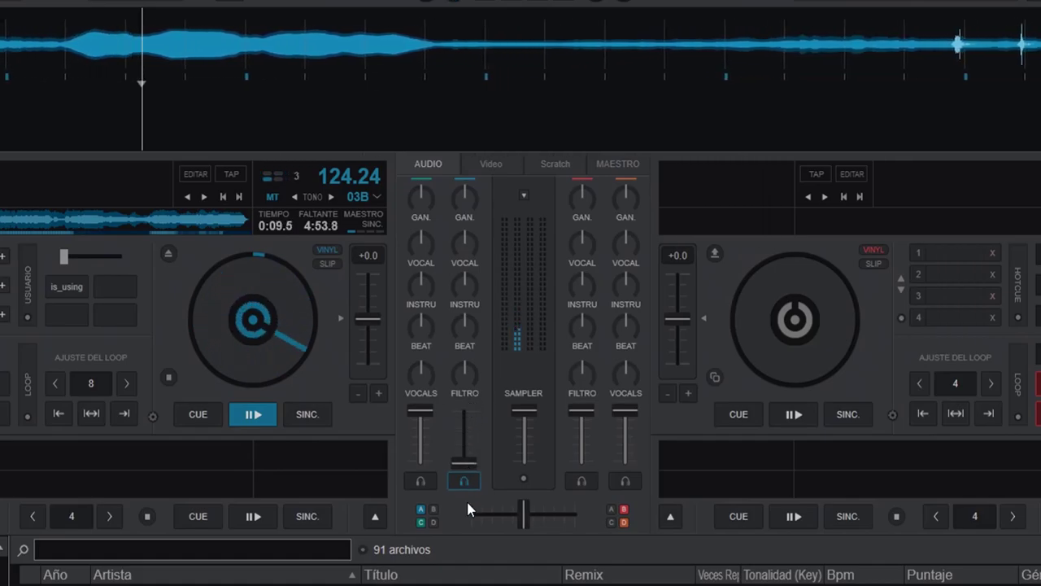
click(192, 416)
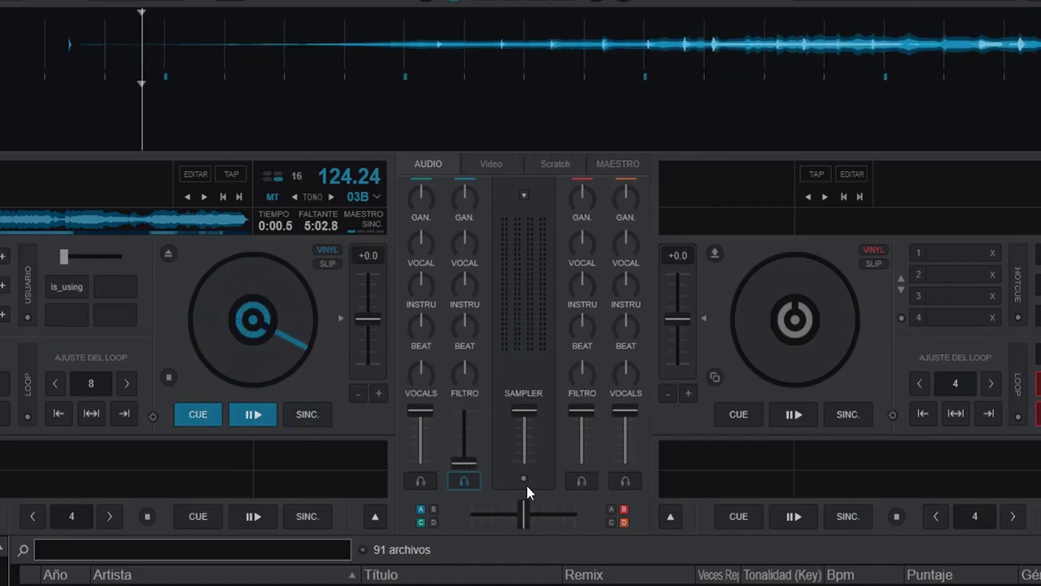
- Move deck A's volume fader up, down and back to the maximum with the deck stopped, to show its normal direction
drag(470, 462, 486, 384)
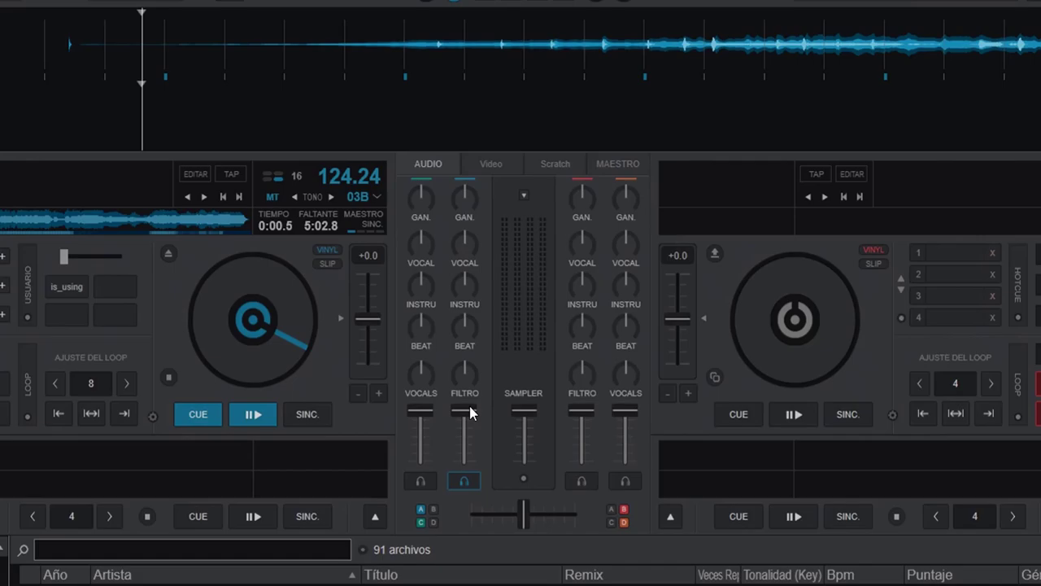
mouse_move(470, 411)
mouse_down()
mouse_move(463, 463)
mouse_move(468, 383)
mouse_move(460, 475)
mouse_move(468, 397)
mouse_up()
drag(464, 415, 467, 475)
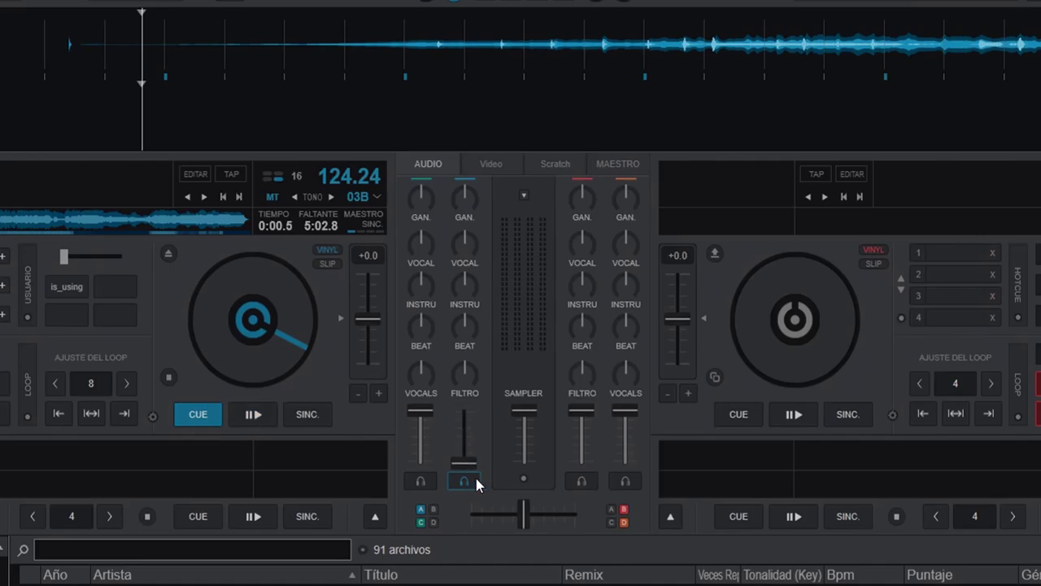
drag(474, 472, 466, 429)
drag(468, 462, 474, 388)
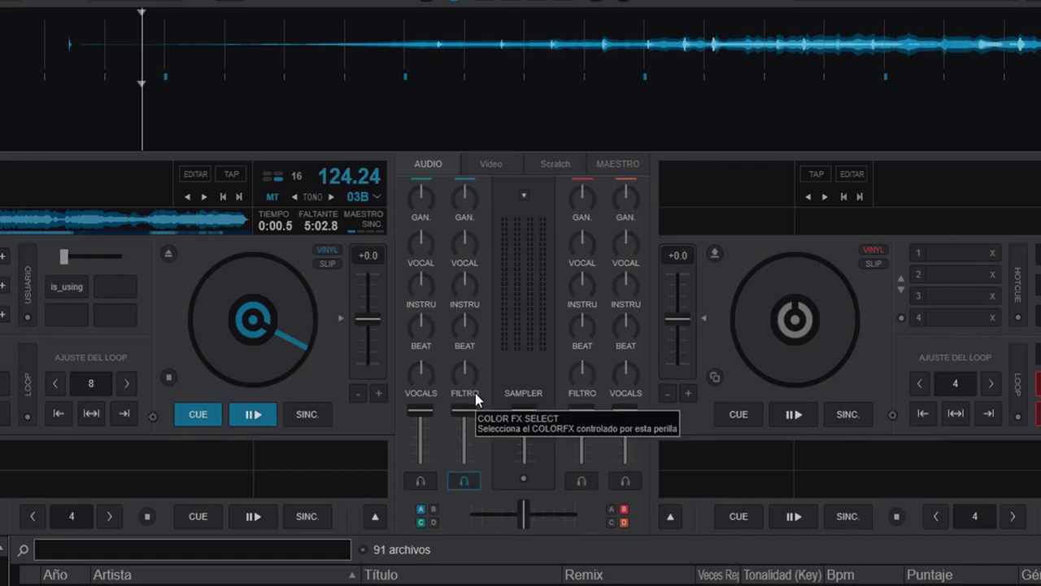
- Search the configuration options for "level", set levelfaderHamster to Sí, and close the configuration
mouse_move(589, 417)
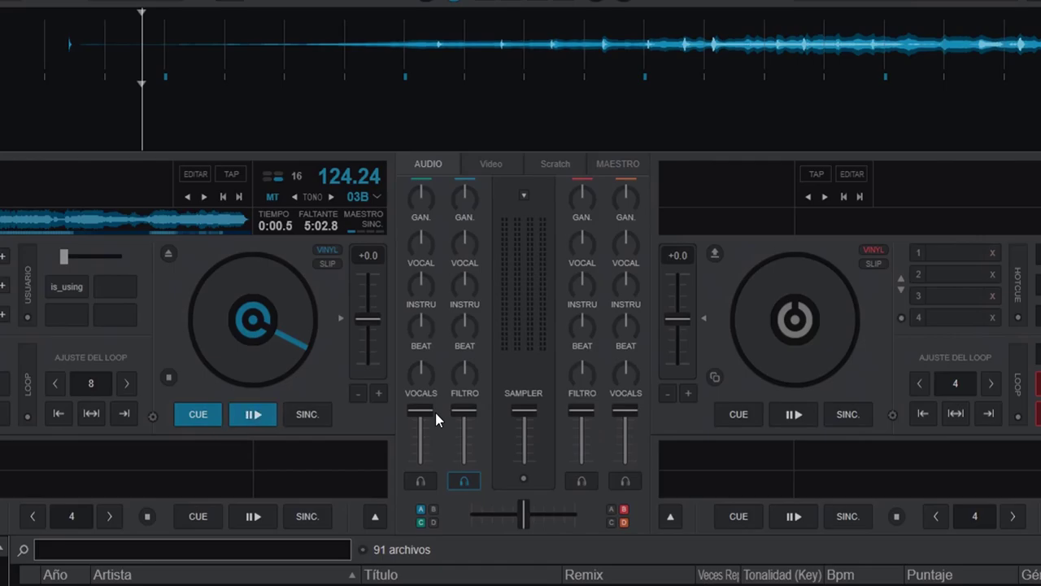
mouse_move(472, 412)
key(ctrl+o)
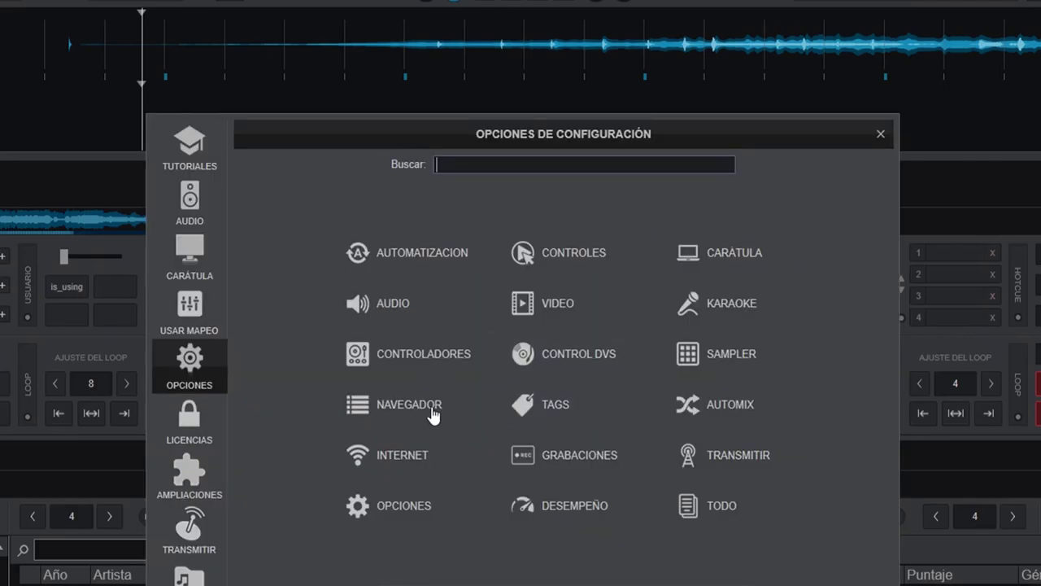
click(482, 164)
text(level)
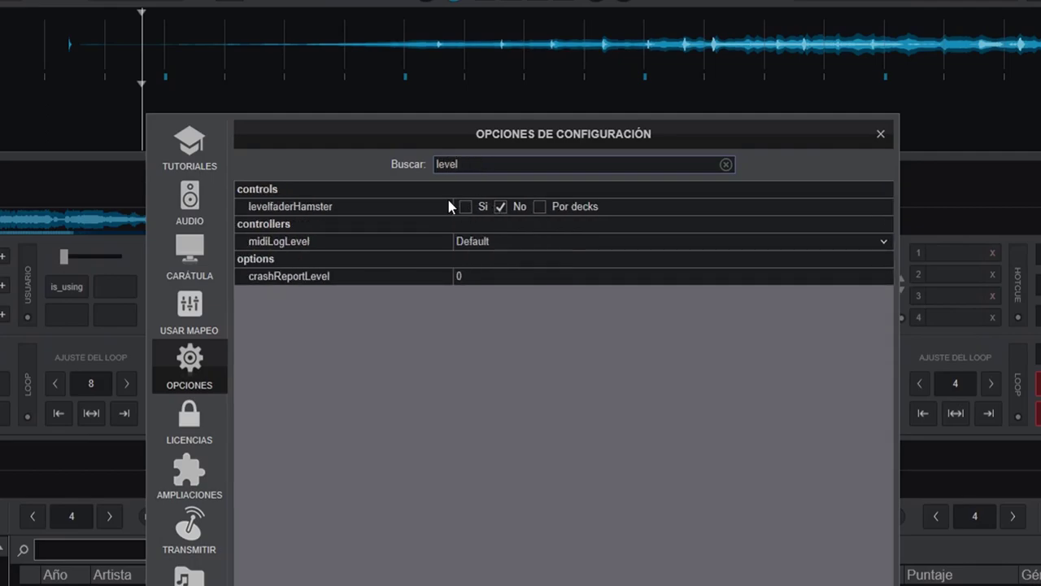
click(466, 207)
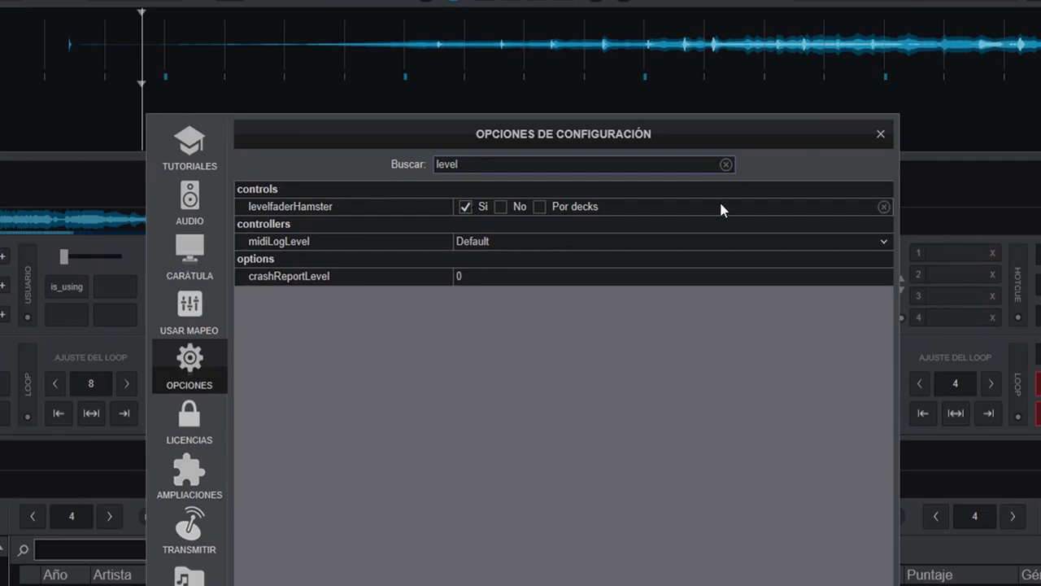
click(883, 136)
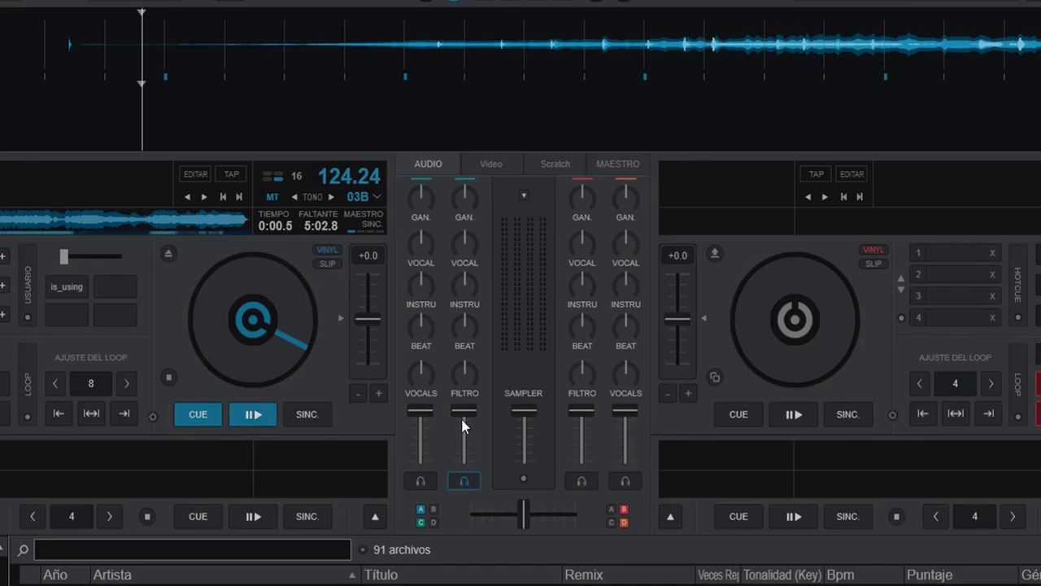
- Demonstrate the reversed volume fader on stopped deck A by lowering it to the minimum and raising it to the maximum
drag(464, 423, 465, 395)
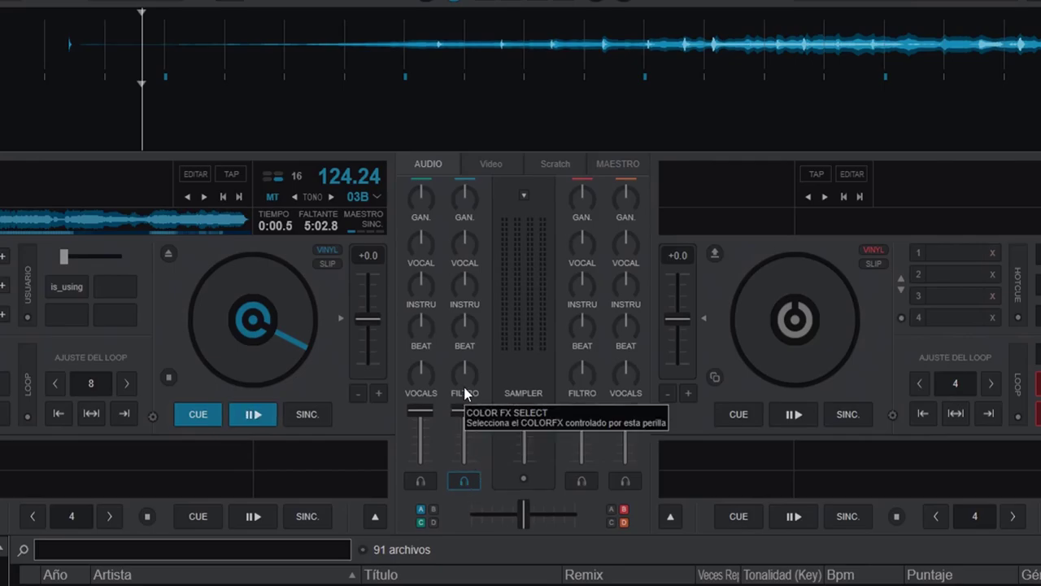
mouse_move(464, 414)
mouse_down()
mouse_move(467, 491)
mouse_move(464, 395)
mouse_move(472, 483)
mouse_move(464, 411)
mouse_up()
mouse_move(464, 377)
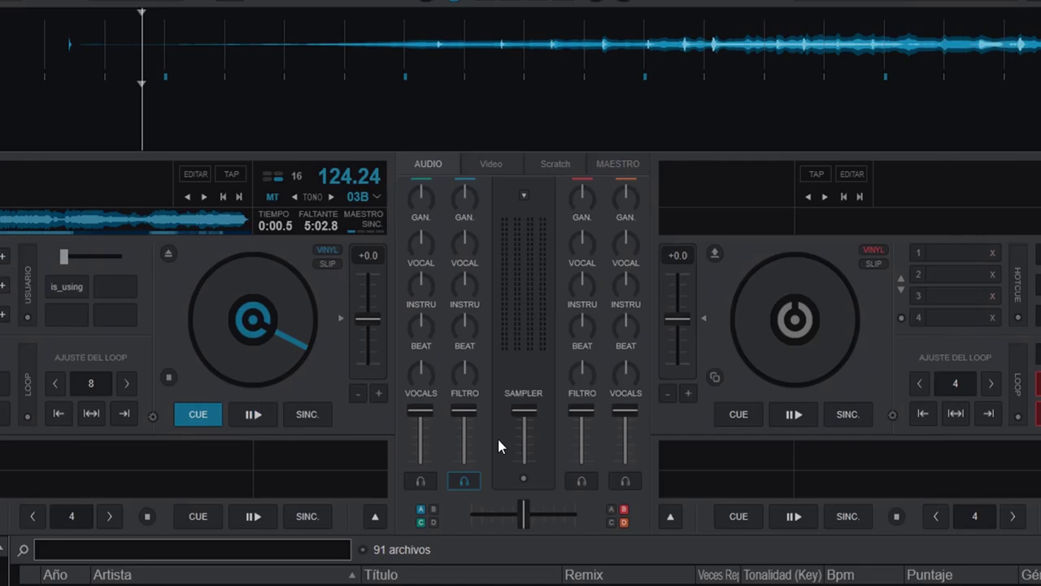
drag(466, 413, 466, 460)
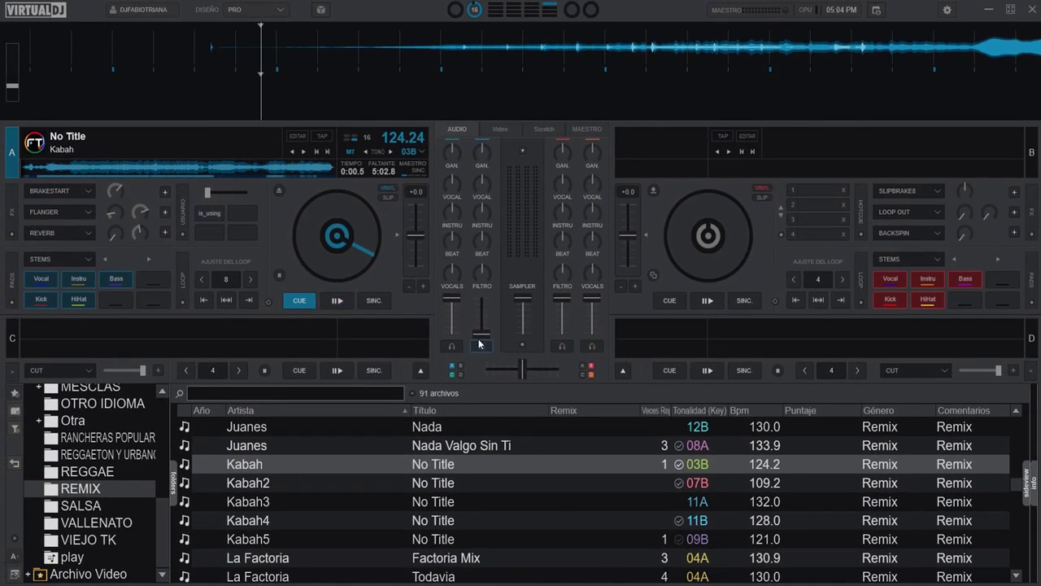
click(481, 346)
click(748, 372)
drag(486, 336, 495, 273)
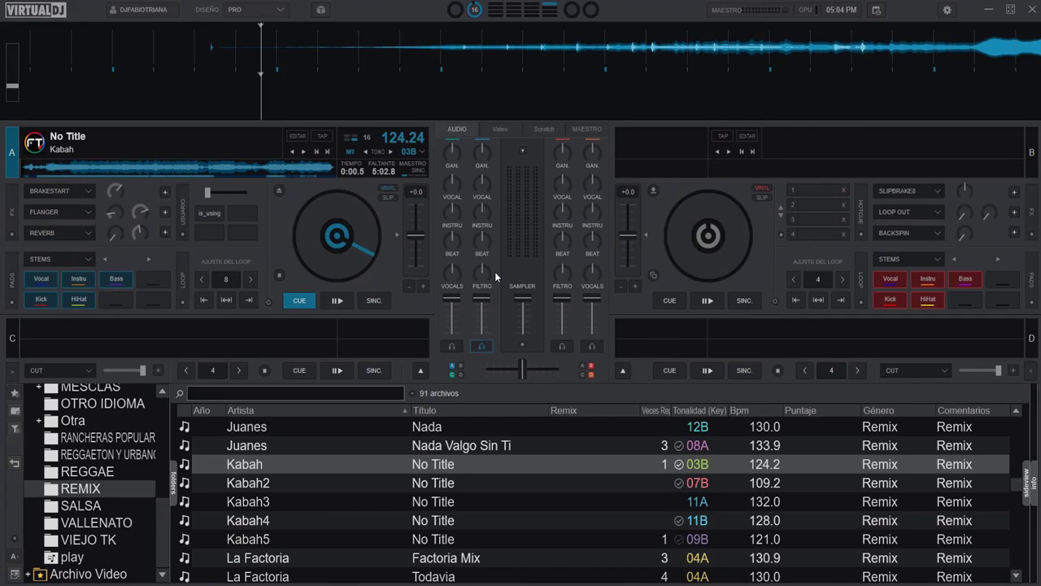